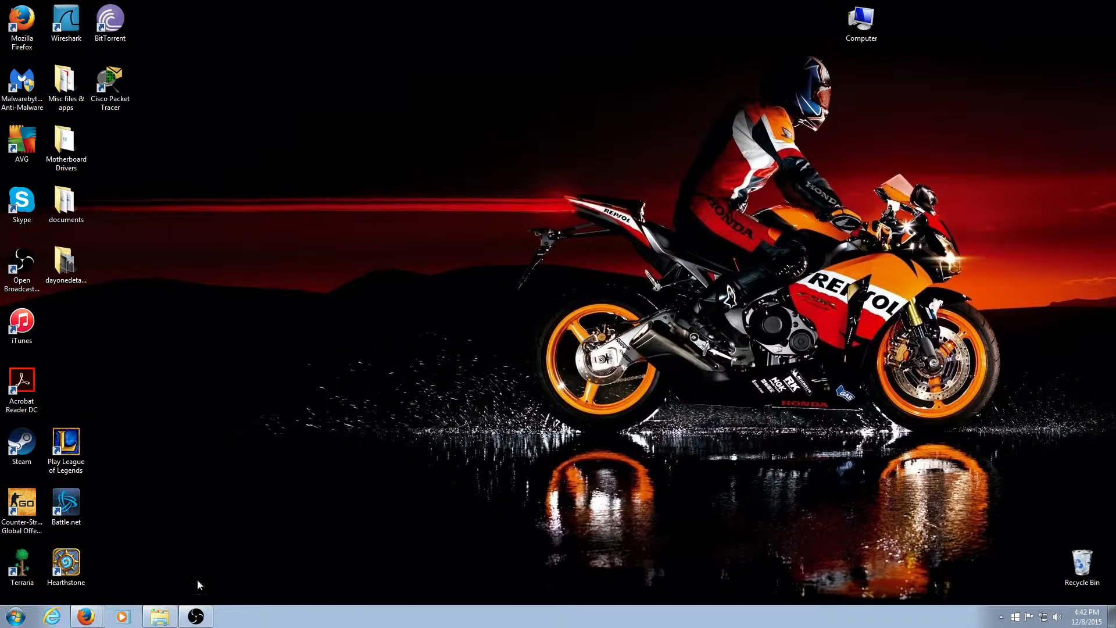
# Bring up the Open Broadcaster Software window and move it clear of the middle of the desktop
pyautogui.click(196, 617)
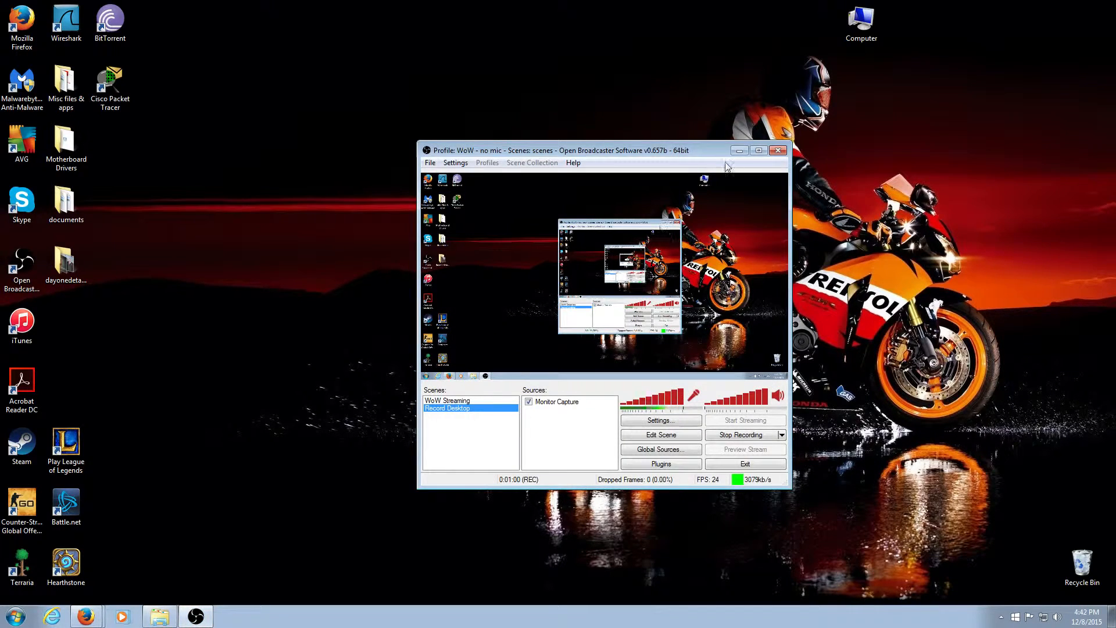
pyautogui.moveTo(714, 152); pyautogui.dragTo(960, 218)
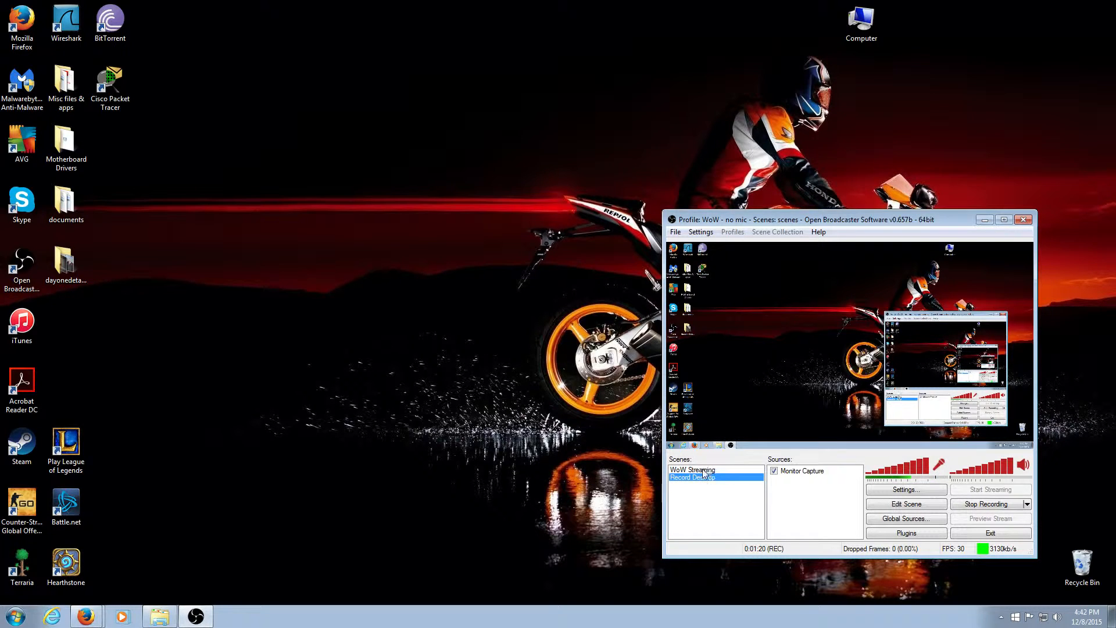
# Start adding a new scene to the scenes list and cancel at the name prompt
pyautogui.rightClick(706, 502)
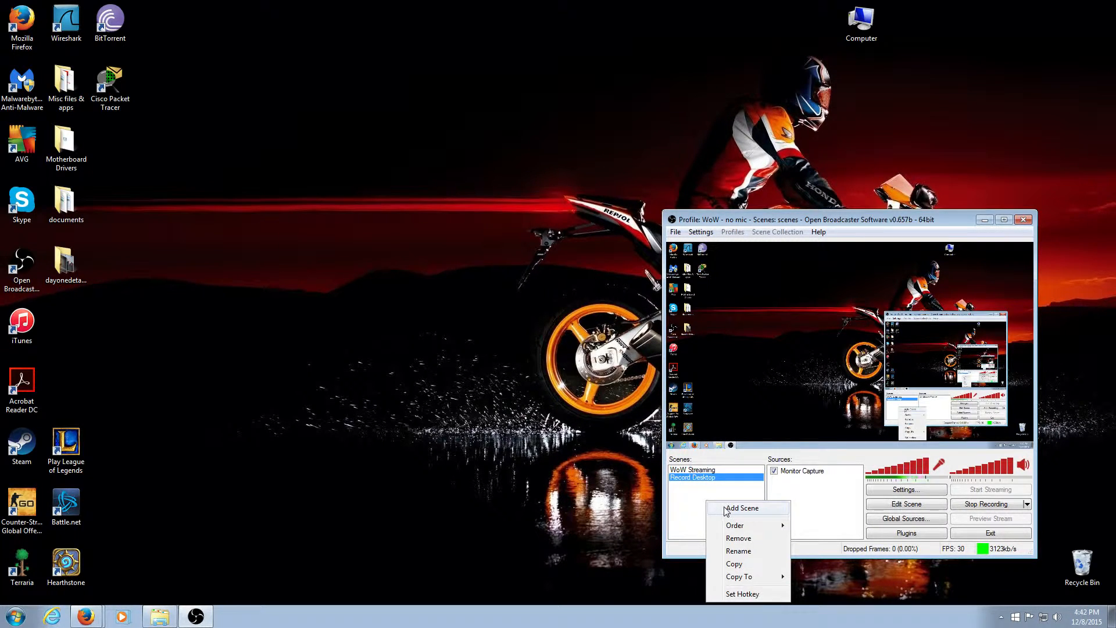
pyautogui.click(727, 508)
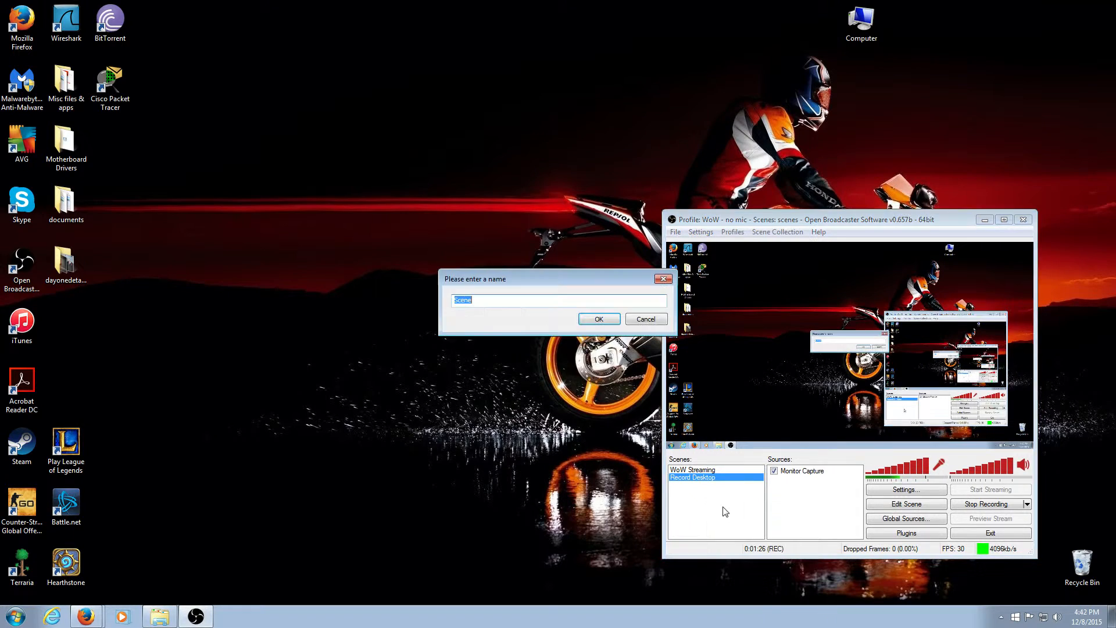
pyautogui.click(644, 320)
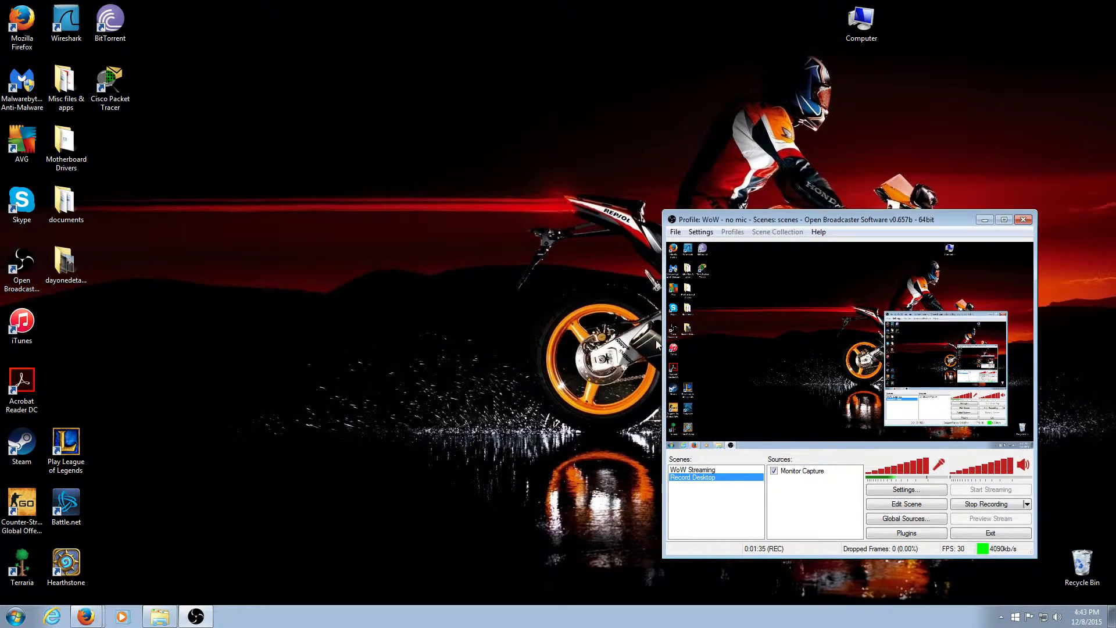
# Compare the sources of the WoW Streaming and Record Desktop scenes, and view the source types available to add
pyautogui.click(700, 470)
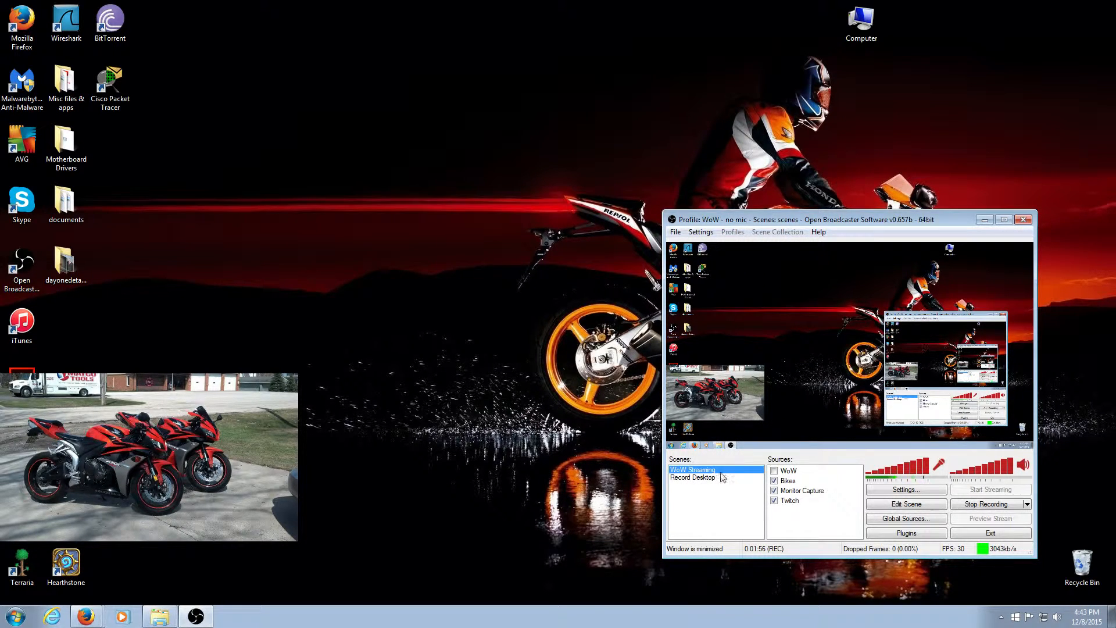
pyautogui.click(692, 477)
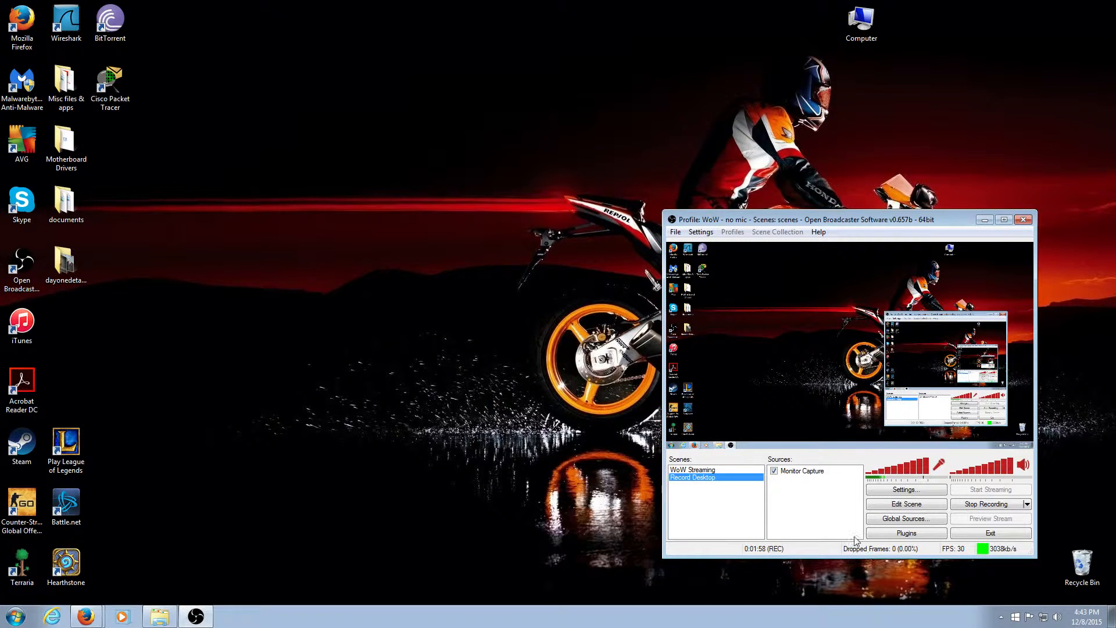
pyautogui.rightClick(792, 496)
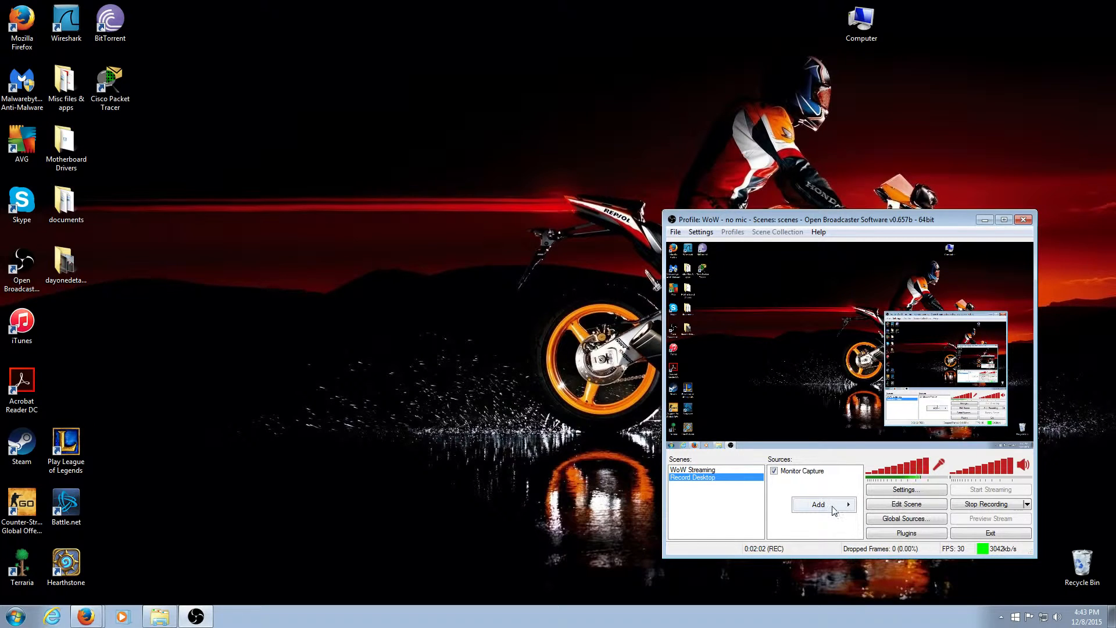
pyautogui.moveTo(835, 511)
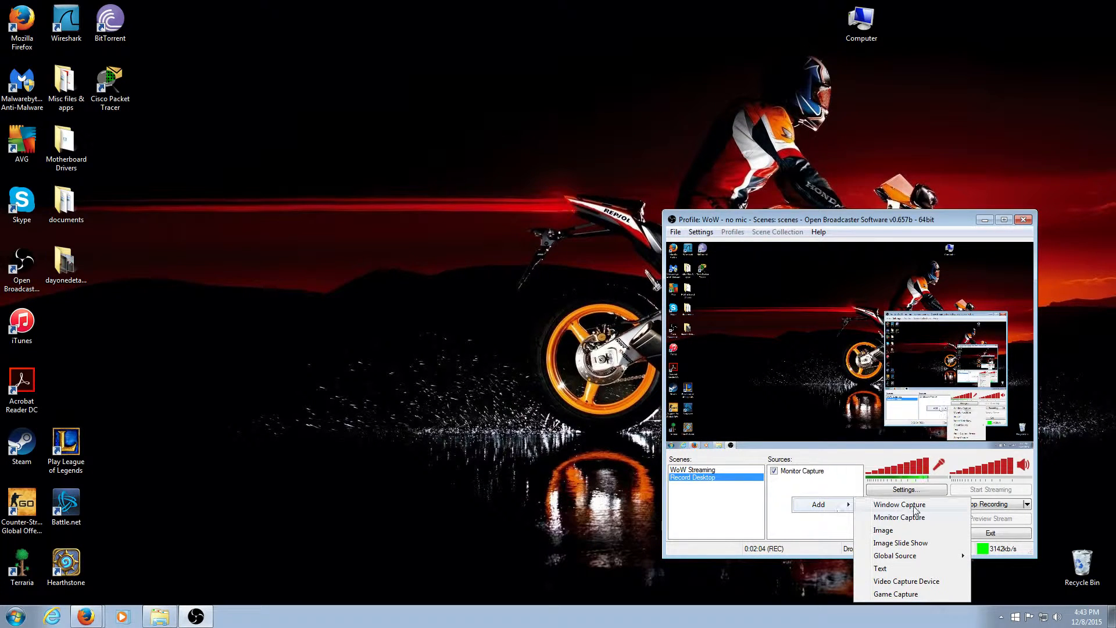
pyautogui.click(776, 499)
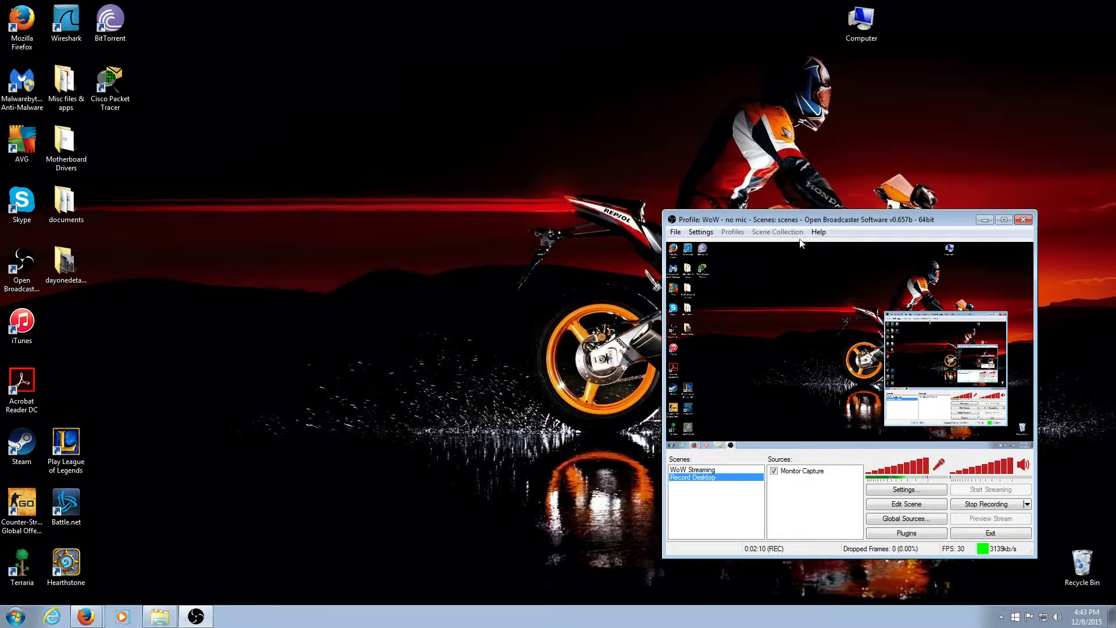
# Open the program settings and examine the Encoding options, focusing on the maximum bitrate
pyautogui.moveTo(803, 219); pyautogui.dragTo(795, 198)
pyautogui.click(694, 212)
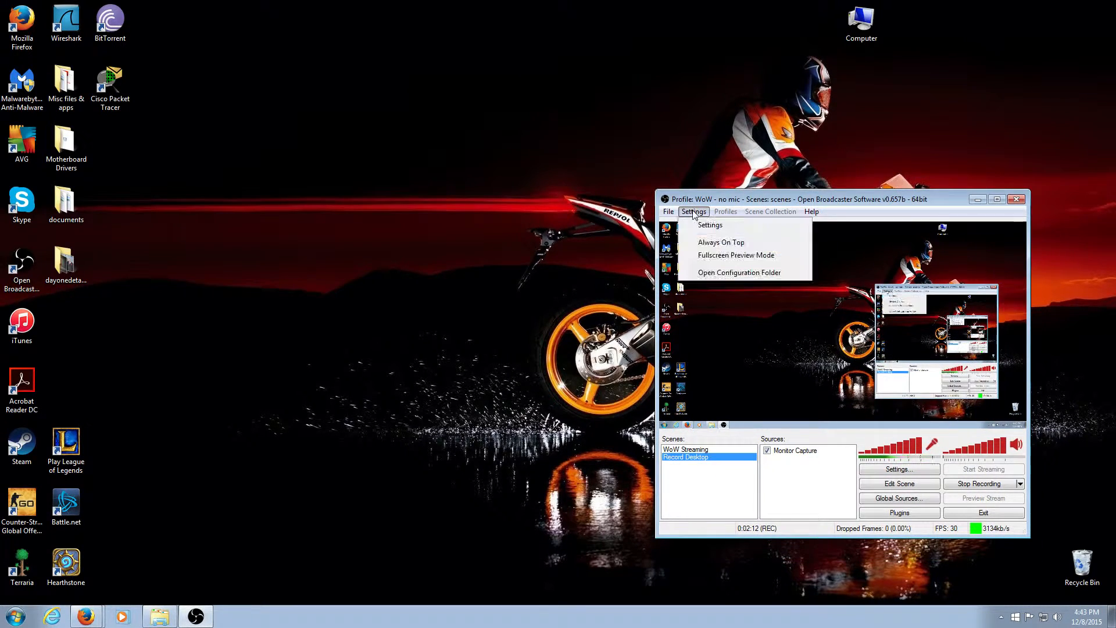
pyautogui.click(712, 226)
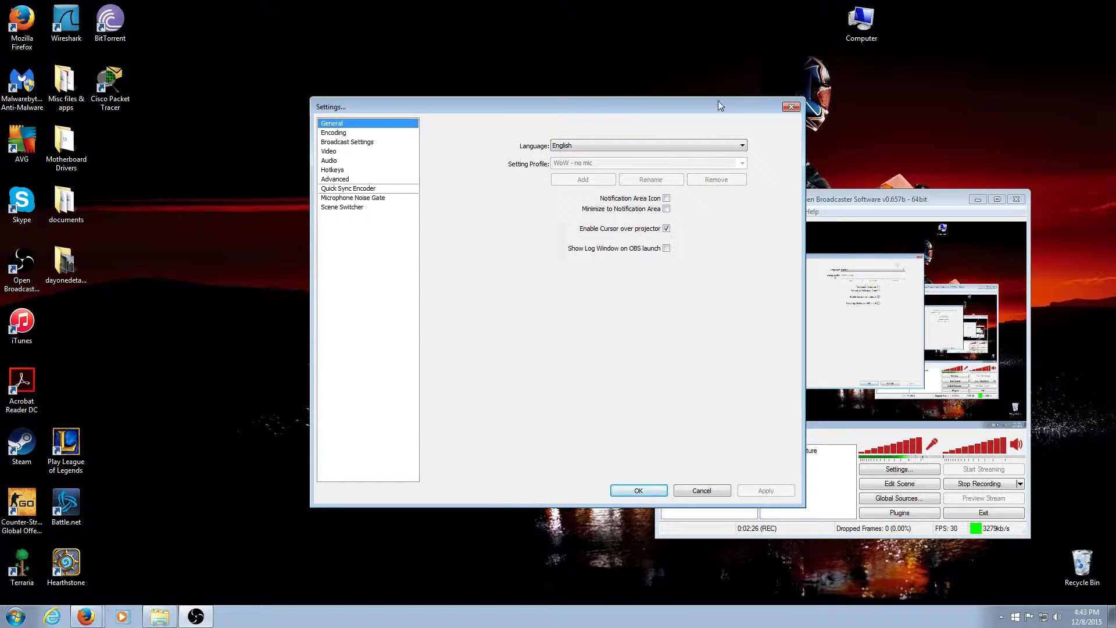
pyautogui.moveTo(705, 112); pyautogui.dragTo(863, 136)
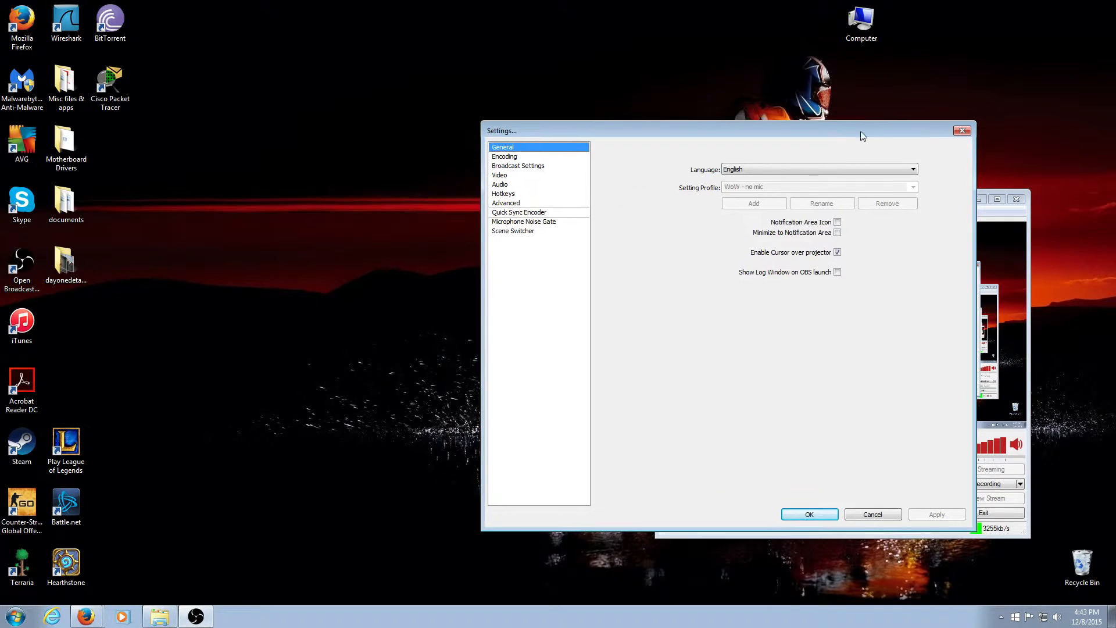
pyautogui.click(516, 157)
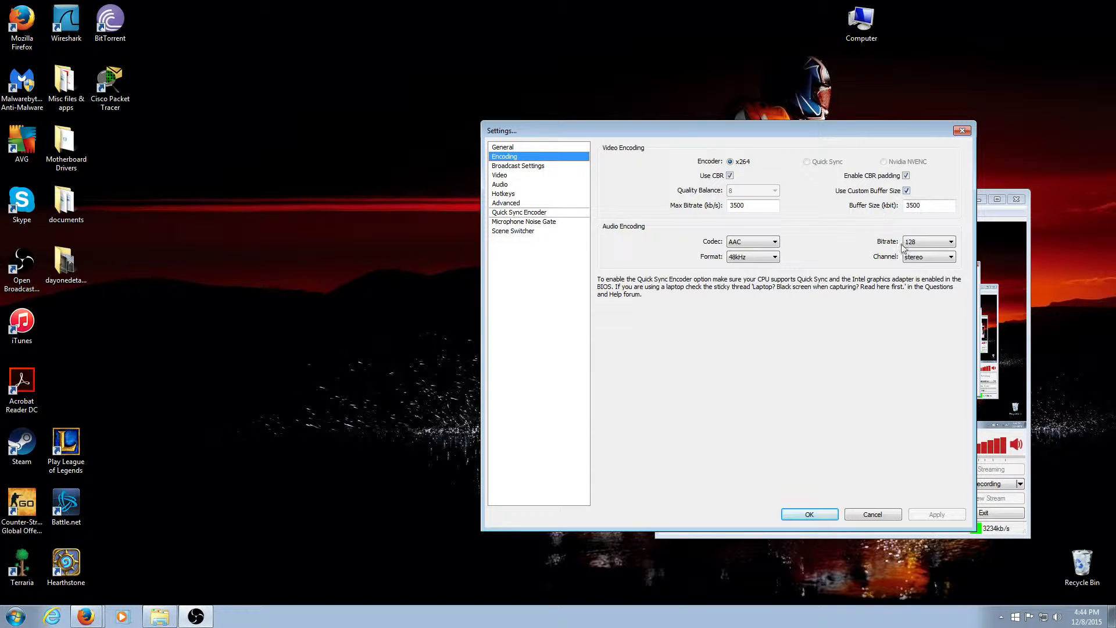
pyautogui.click(759, 207)
pyautogui.moveTo(771, 206); pyautogui.dragTo(721, 211)
# Review the mode choices in Broadcast Settings and pick File Output Only
pyautogui.click(542, 167)
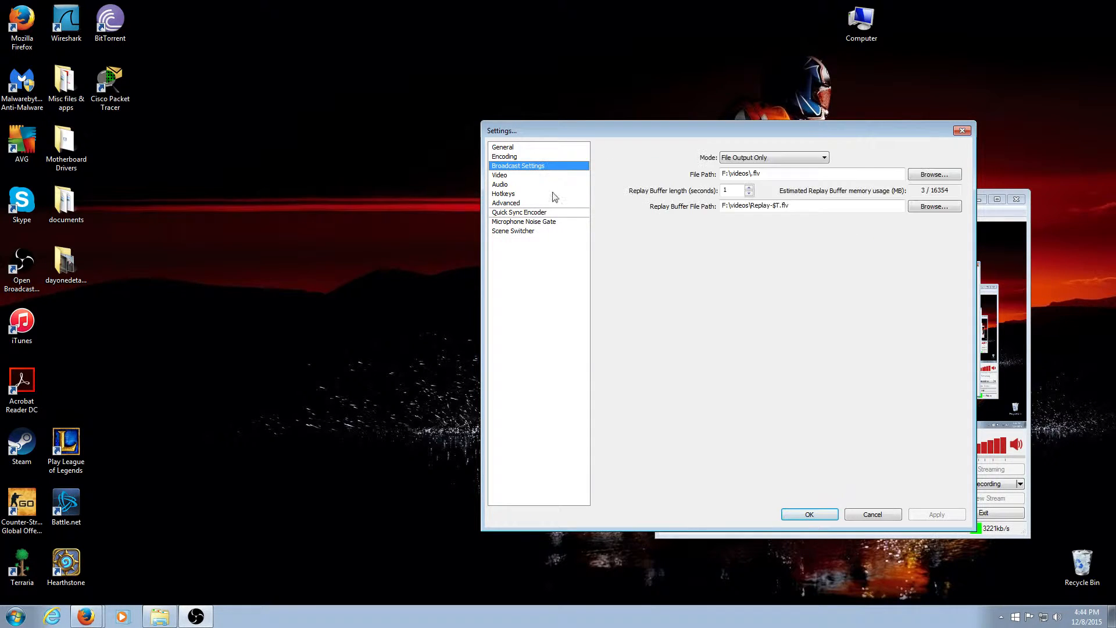
pyautogui.click(786, 158)
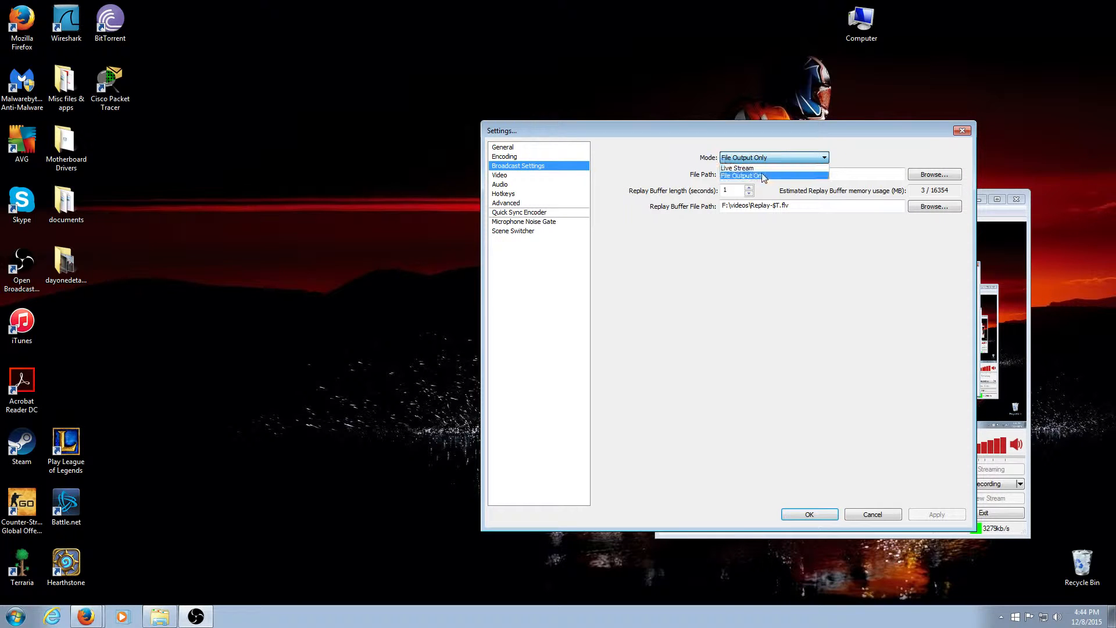
pyautogui.click(754, 175)
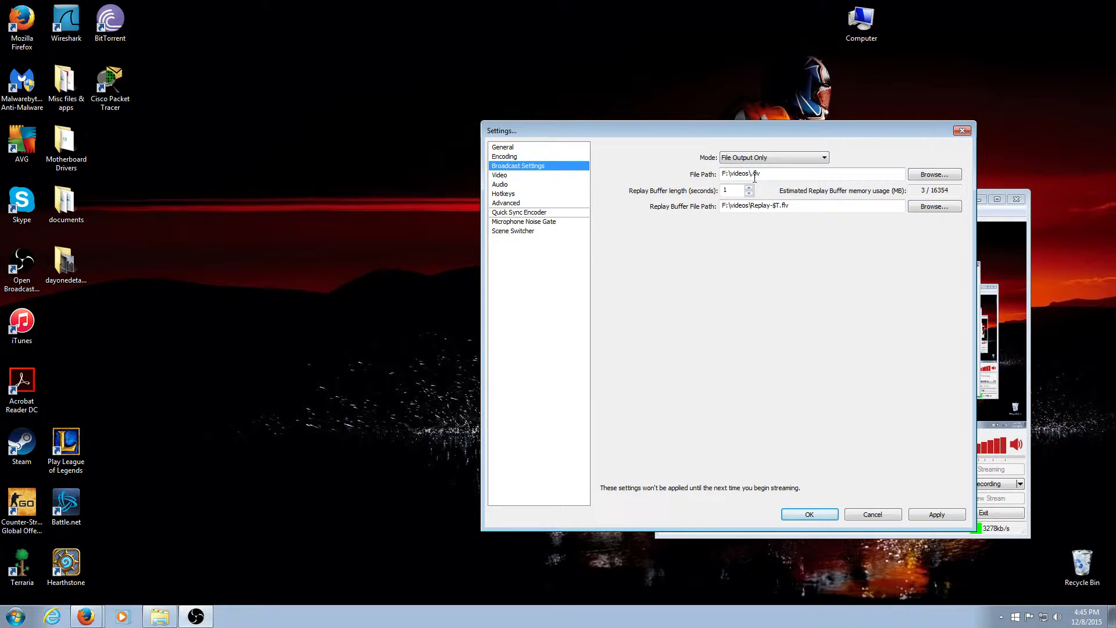
# Check the recordings in the videos folder on Data Drive (F:), placing its window beside the settings, and return to the settings
pyautogui.click(159, 616)
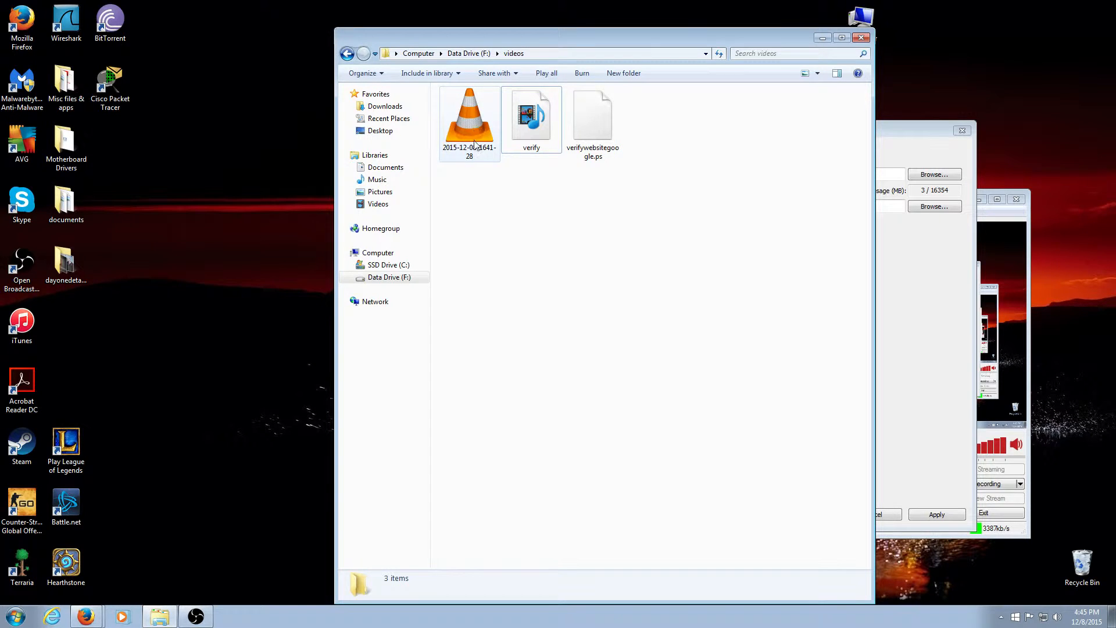
pyautogui.moveTo(640, 43); pyautogui.dragTo(422, 25)
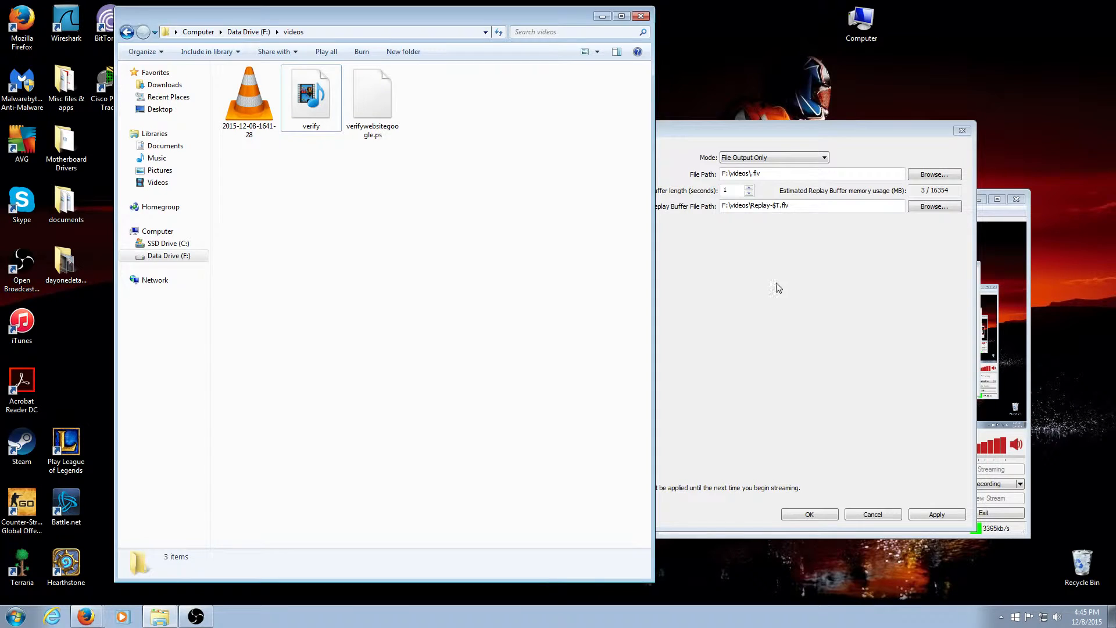
pyautogui.click(777, 283)
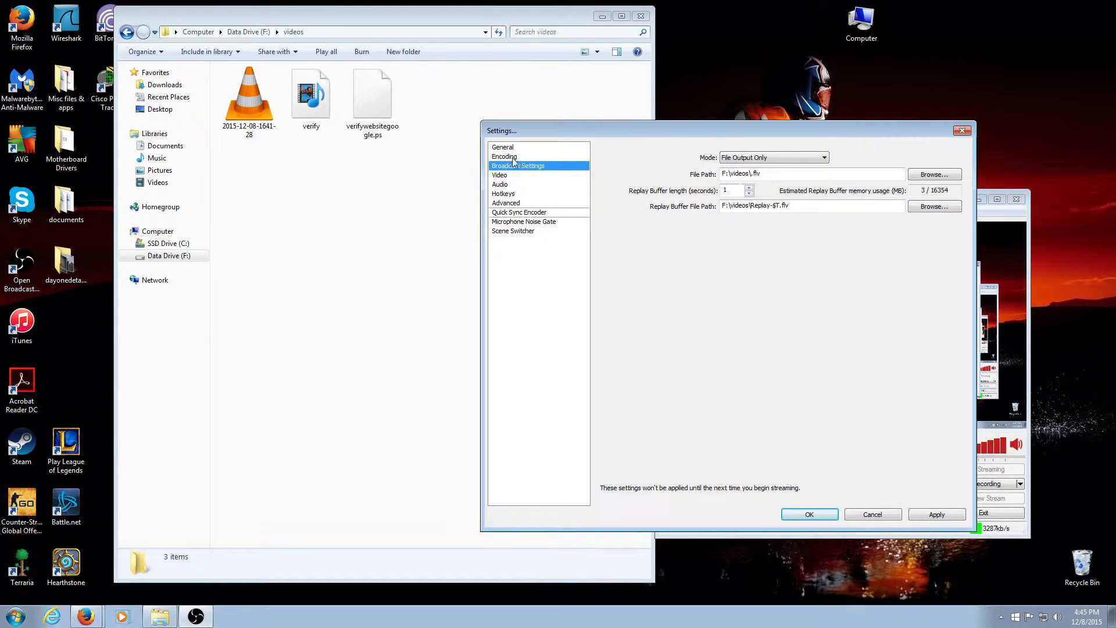
# Discard the pending broadcast changes and examine the Video settings, including the available video adapters
pyautogui.click(504, 175)
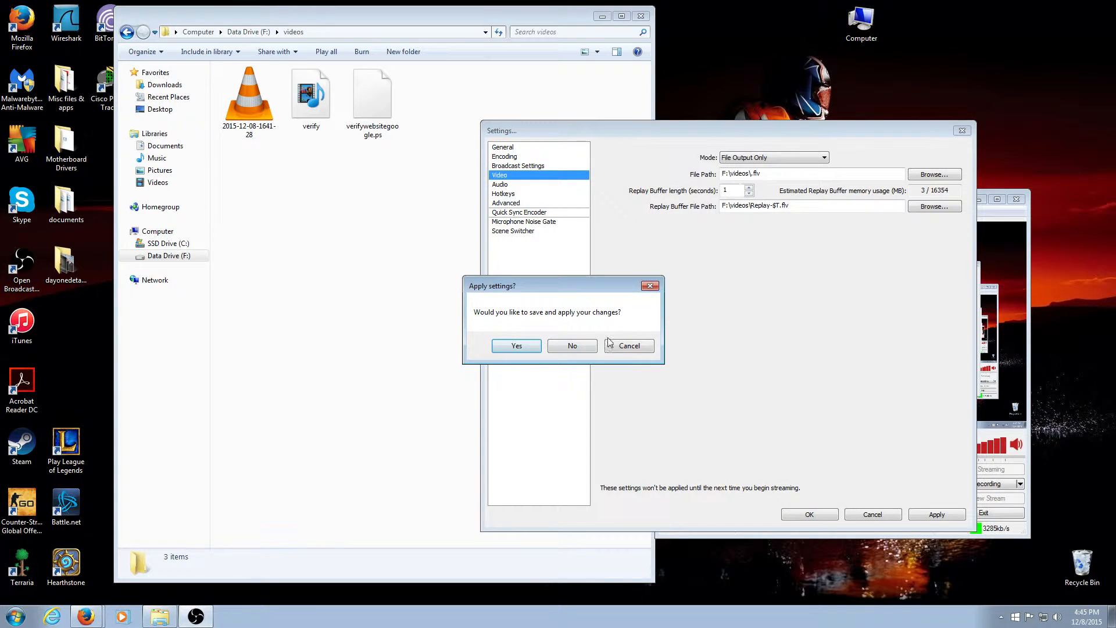
pyautogui.click(581, 347)
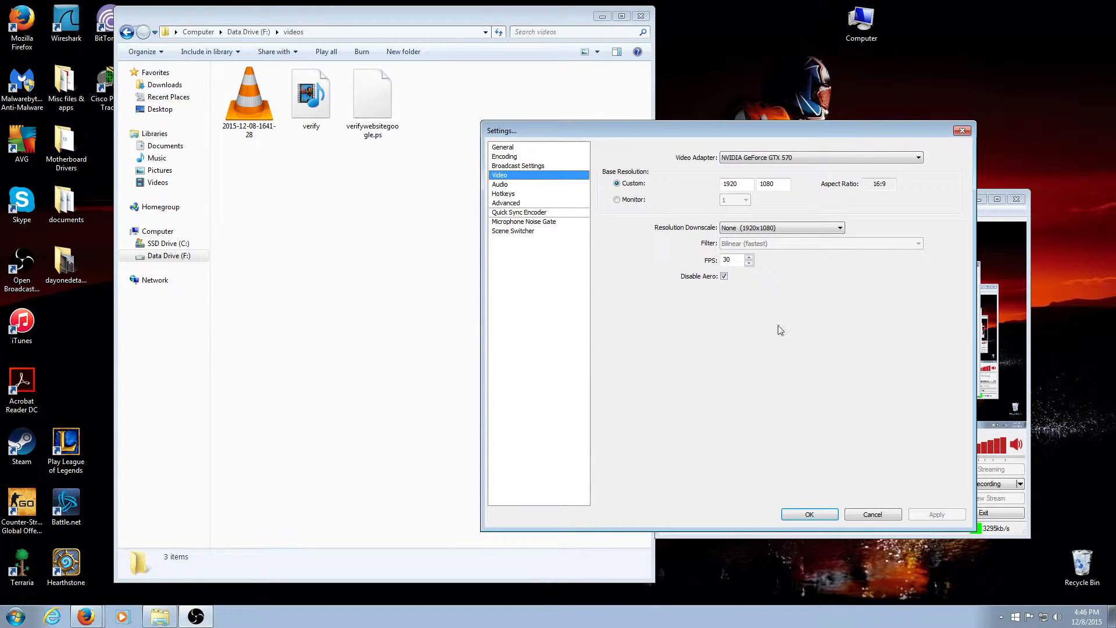
pyautogui.click(758, 166)
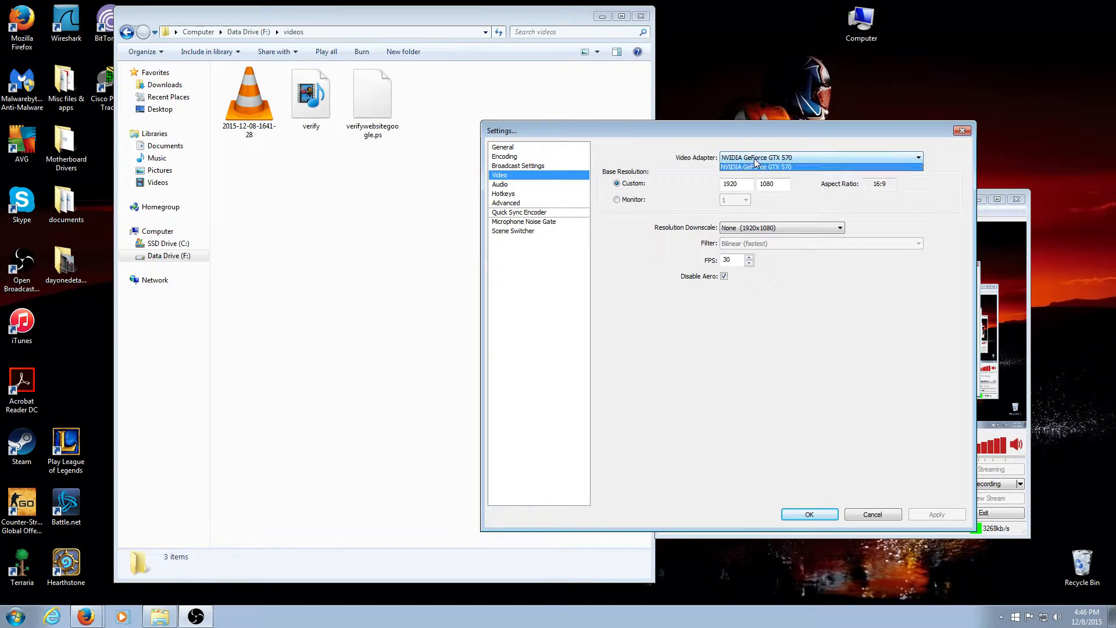
pyautogui.click(678, 186)
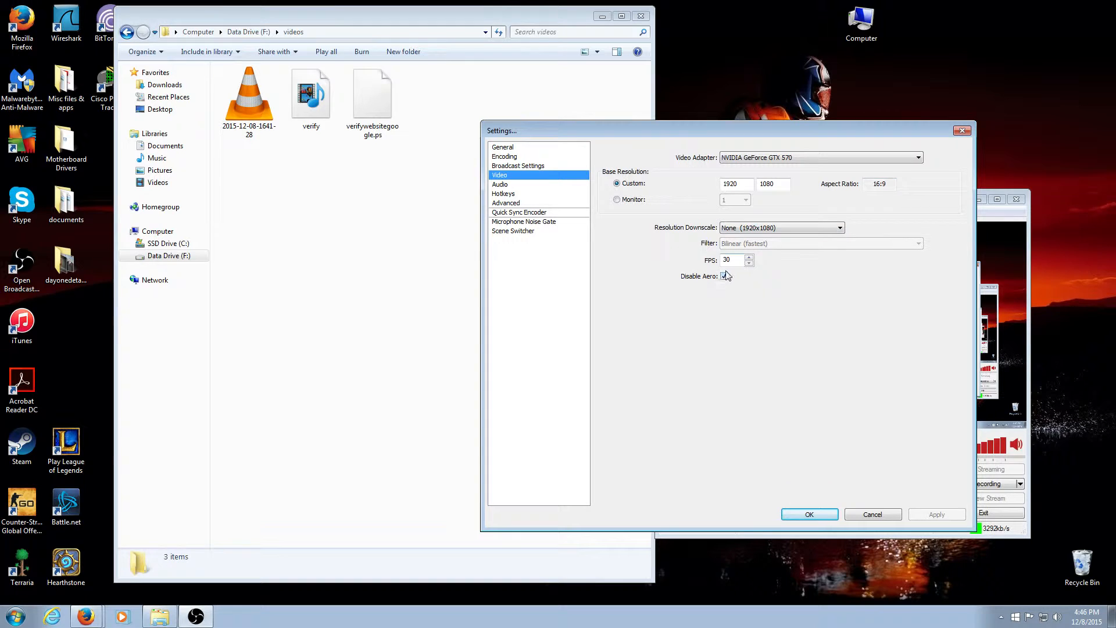
# Review the desktop audio and microphone device choices in the Audio settings, picking the ASTRO Wireless headset microphone
pyautogui.click(501, 185)
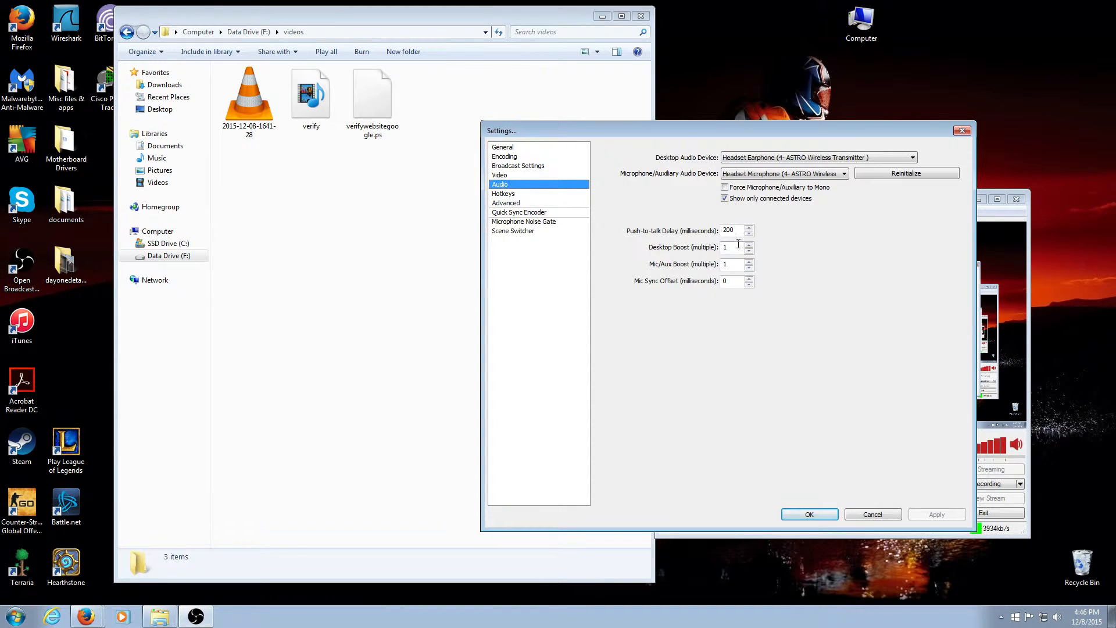
pyautogui.click(794, 159)
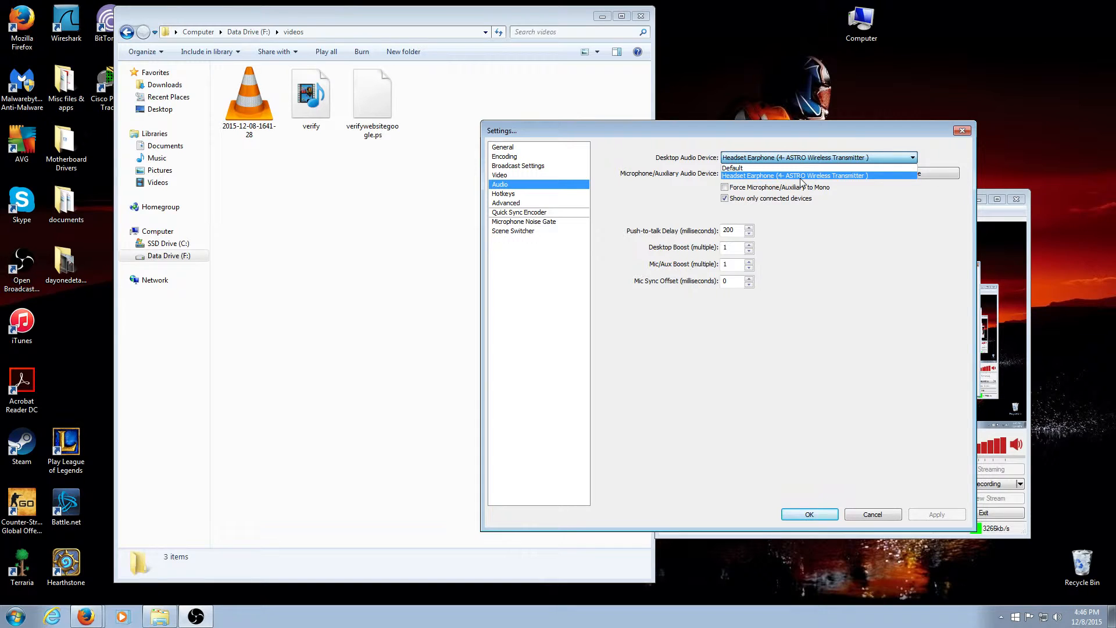
pyautogui.click(822, 231)
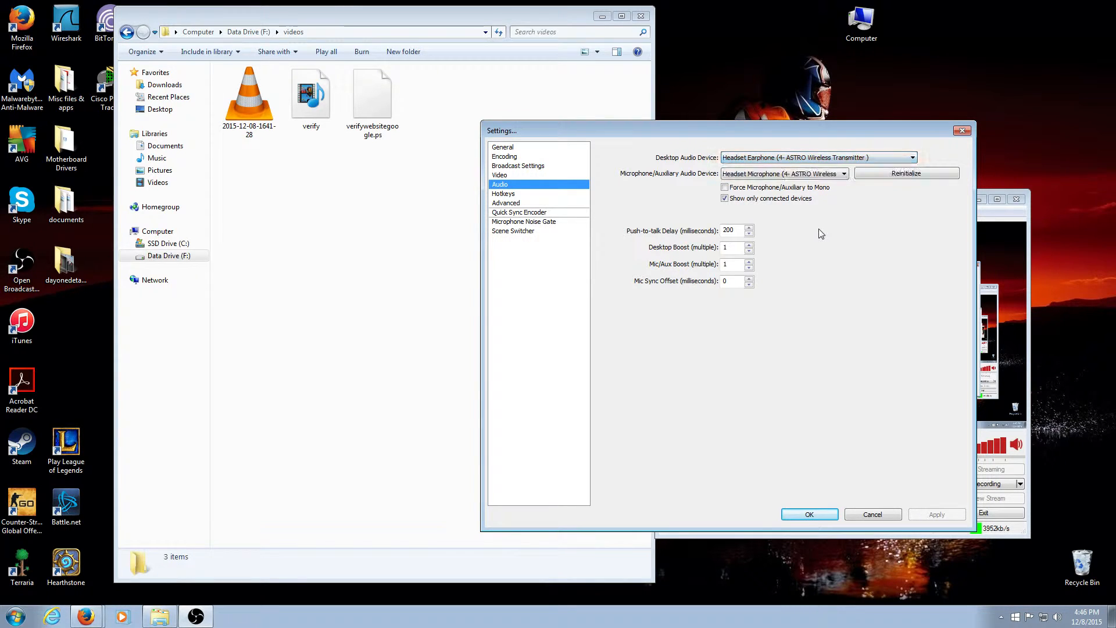
pyautogui.click(748, 174)
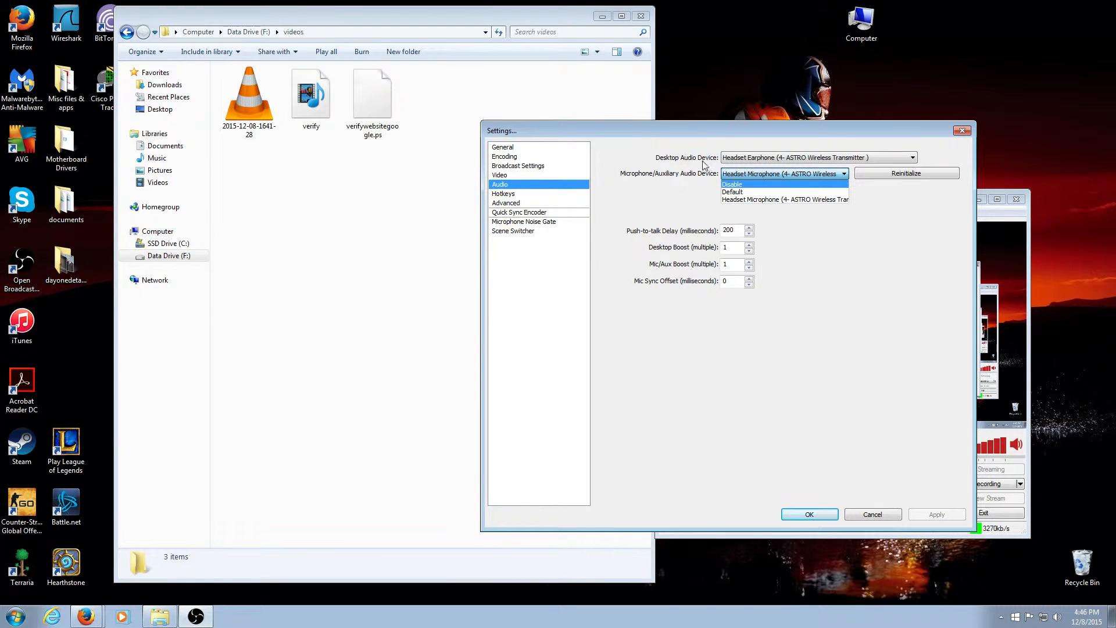
pyautogui.click(810, 199)
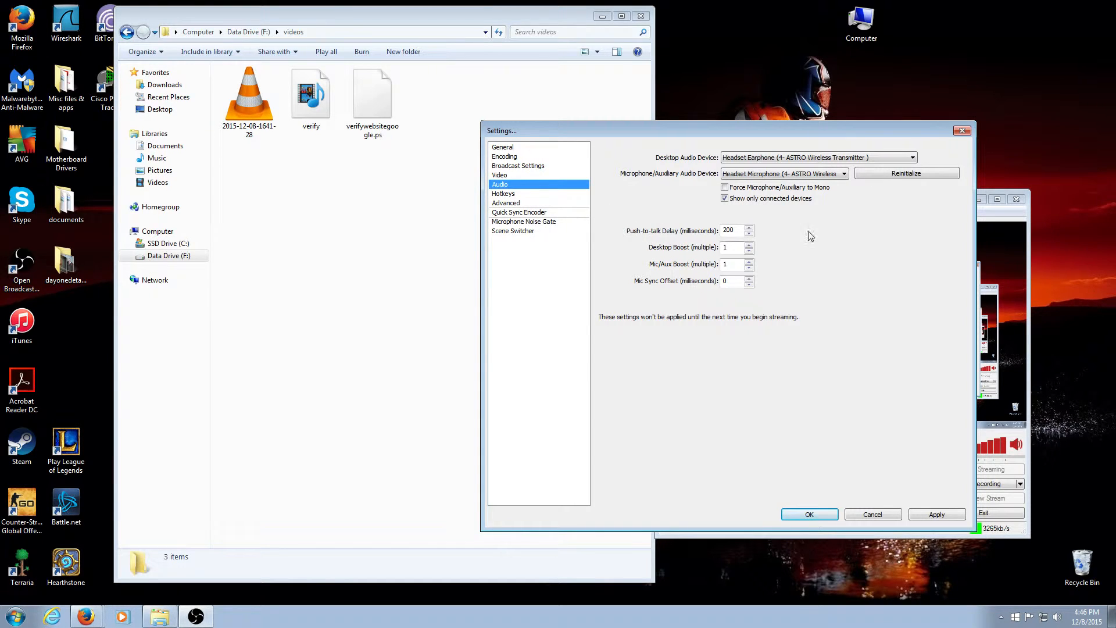
# Discard the pending audio changes and review the Hotkeys, Advanced, Microphone Noise Gate, Scene Switcher and Quick Sync Encoder settings
pyautogui.click(529, 194)
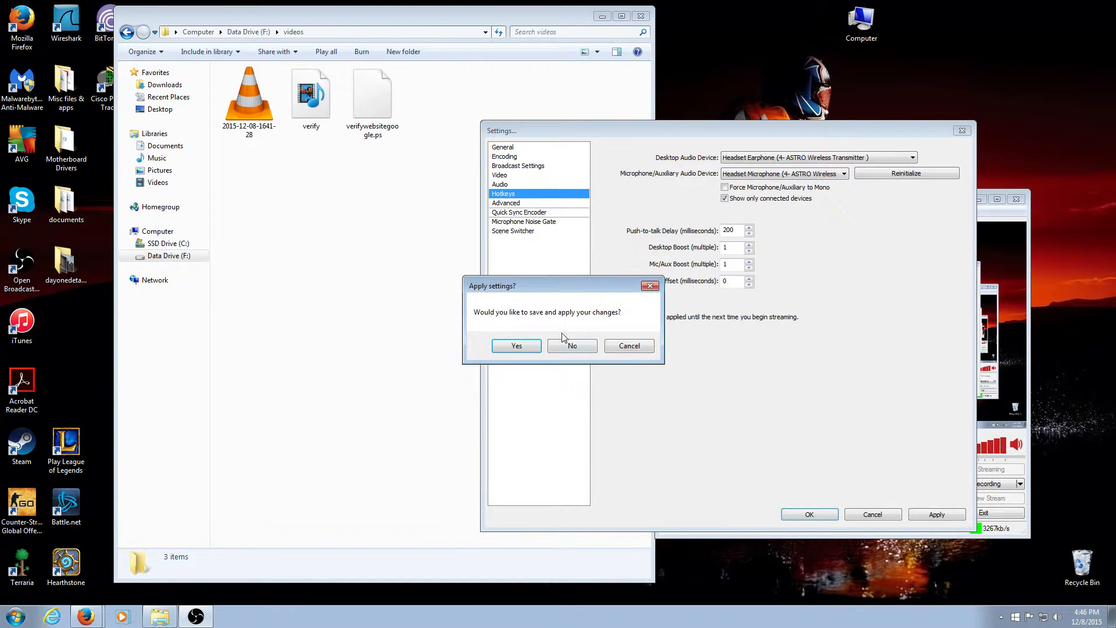
pyautogui.click(572, 346)
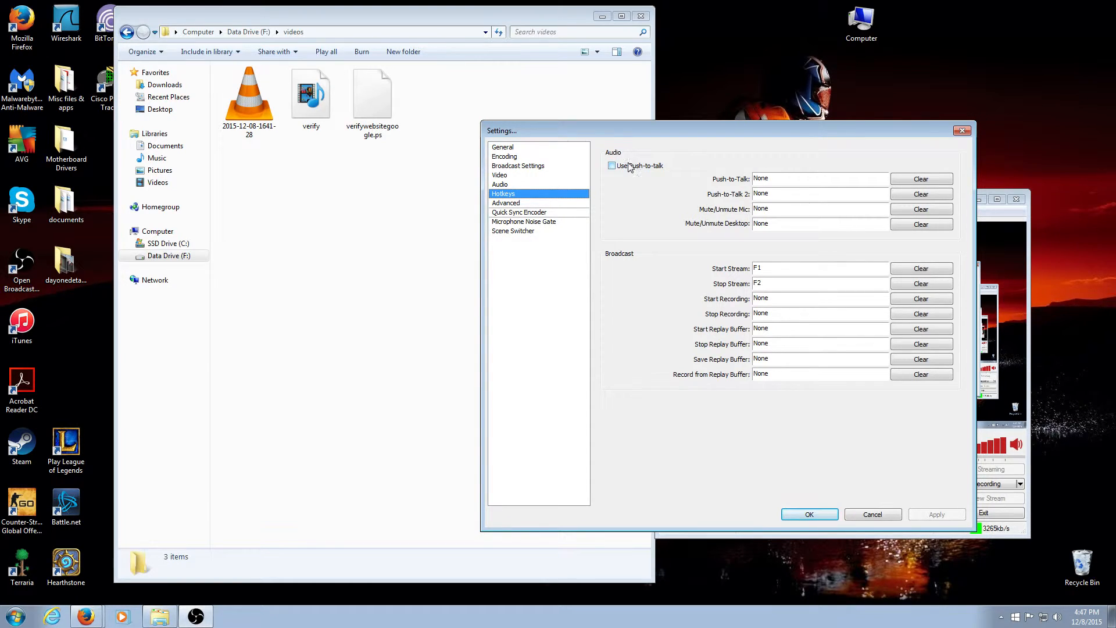
pyautogui.click(505, 203)
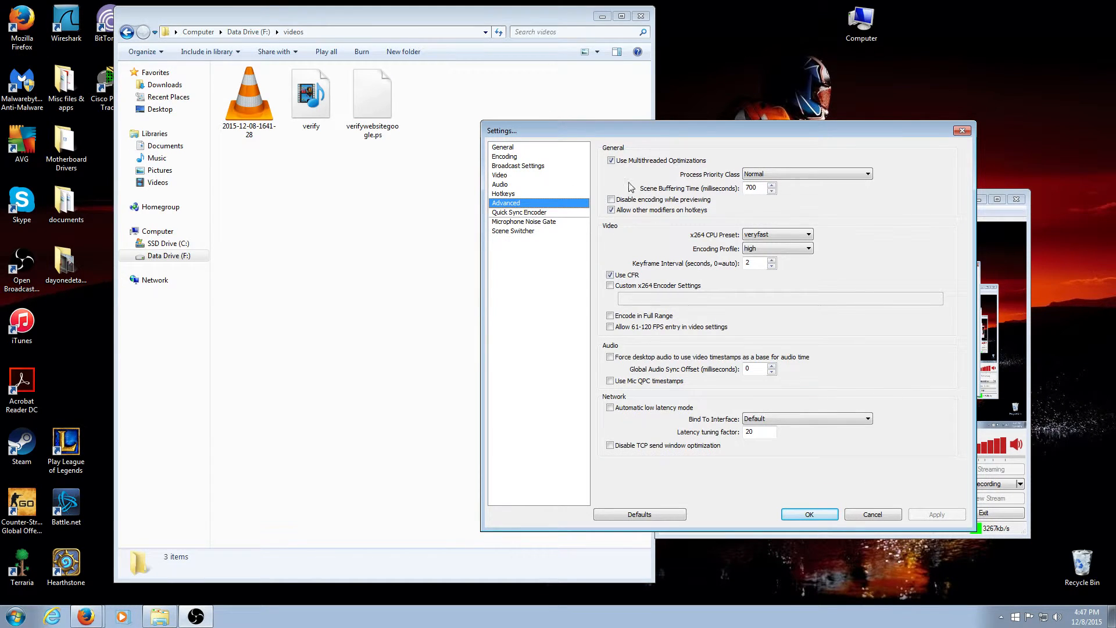
pyautogui.click(534, 213)
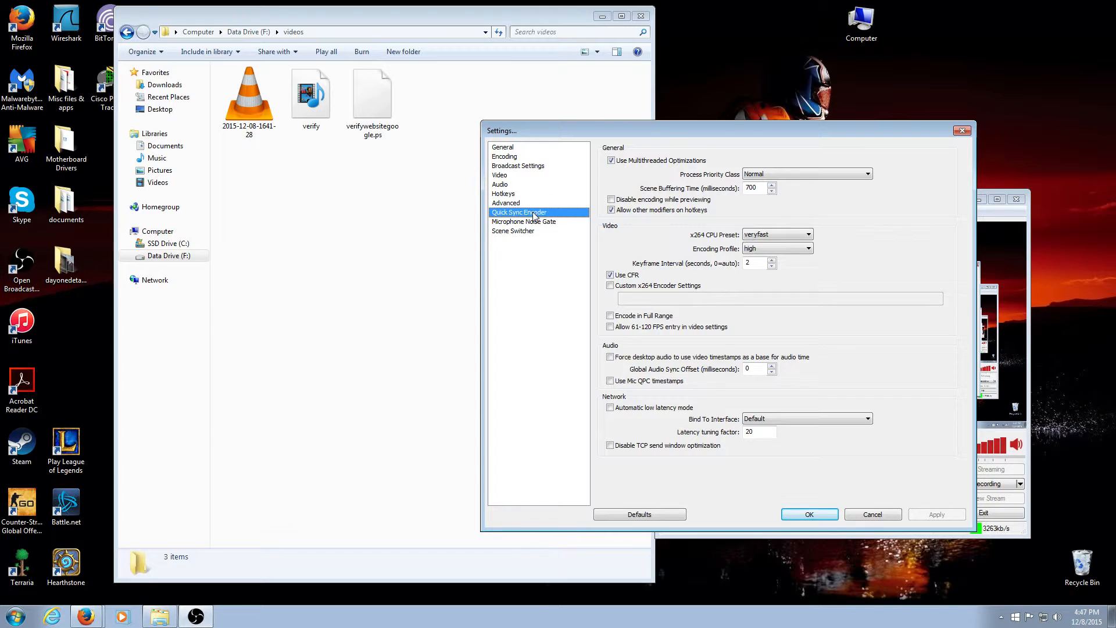
pyautogui.click(529, 222)
pyautogui.click(526, 232)
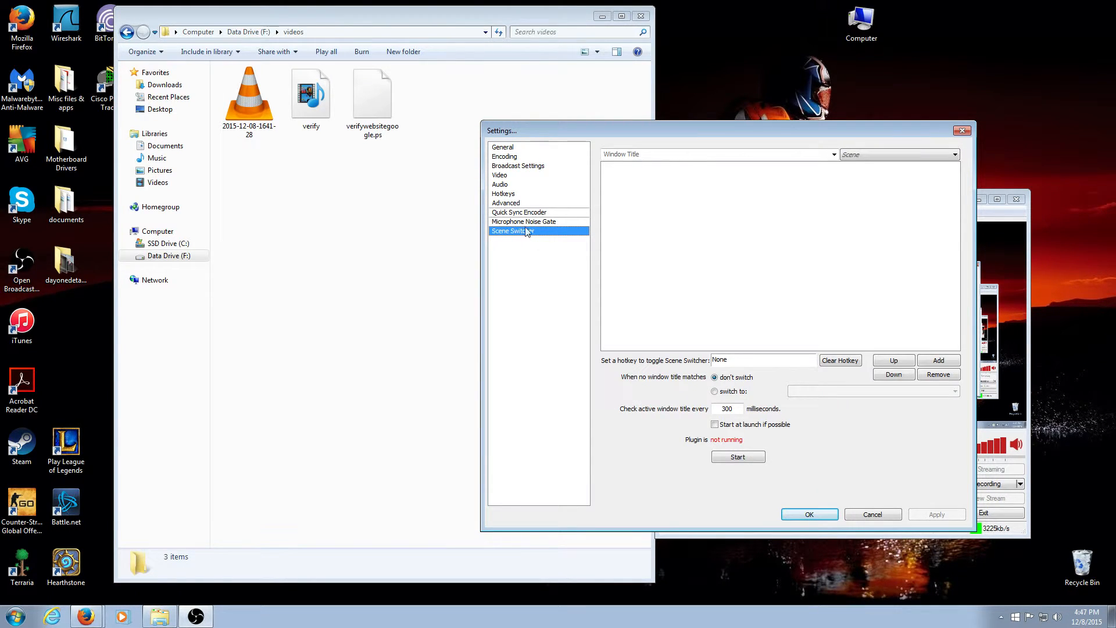
pyautogui.click(528, 213)
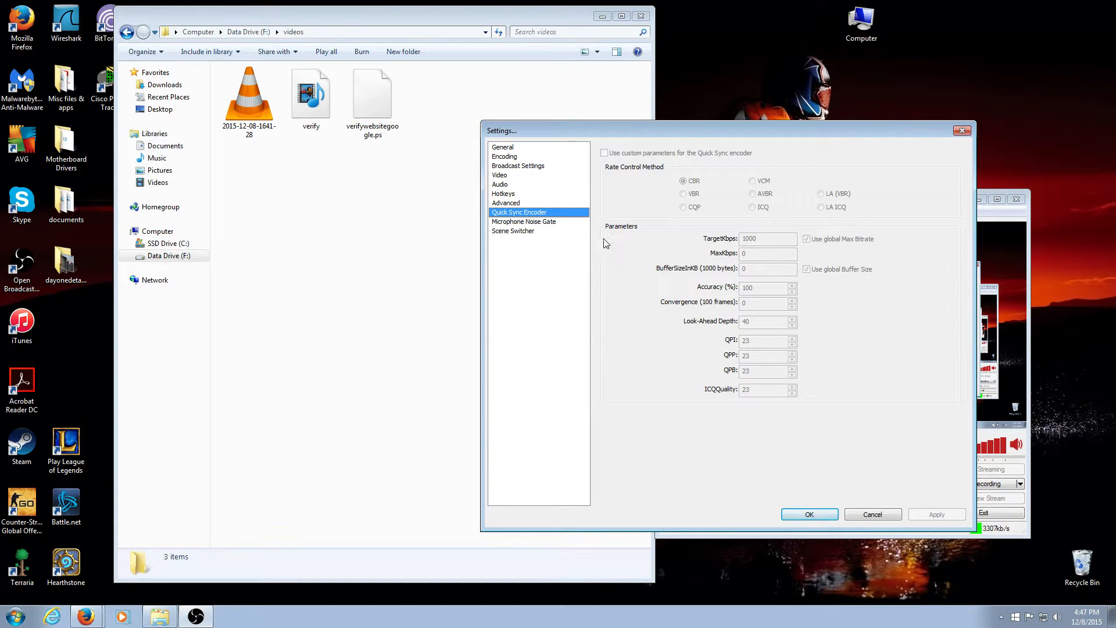
# Review the Advanced settings again and close the settings window without saving any changes
pyautogui.click(509, 203)
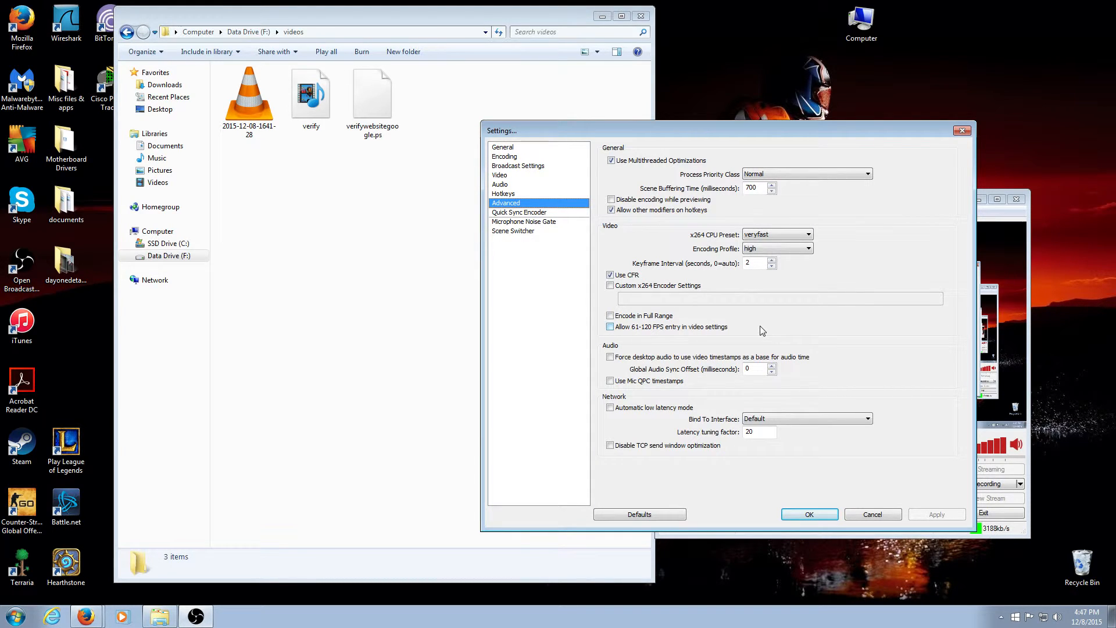
pyautogui.click(858, 515)
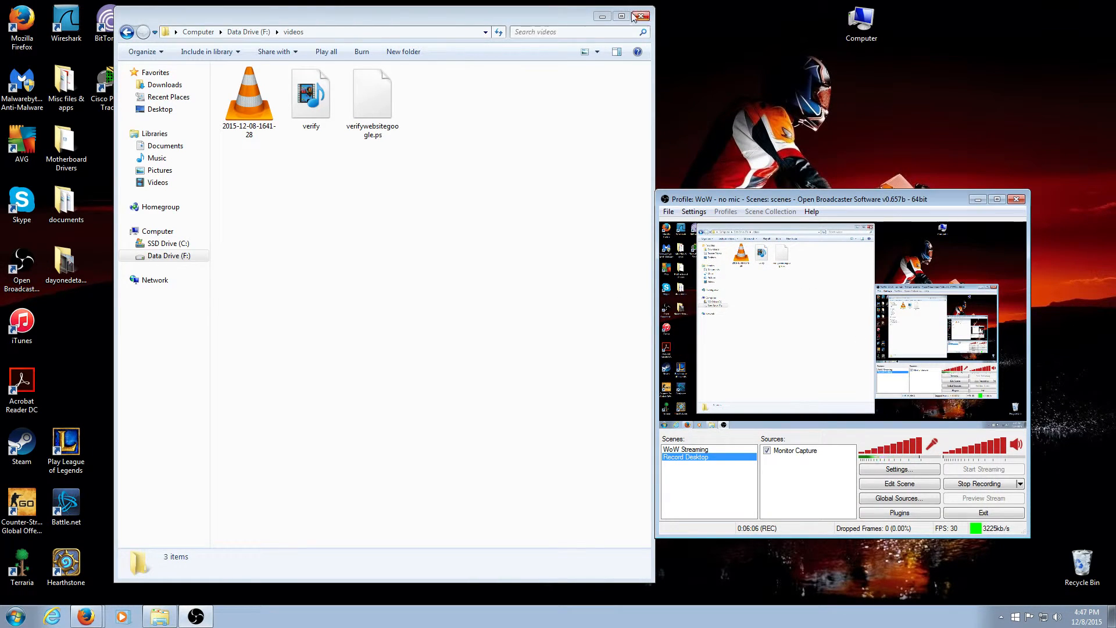
# Minimise the videos folder window, restore it briefly to check the recorded files, and minimise it again
pyautogui.click(602, 16)
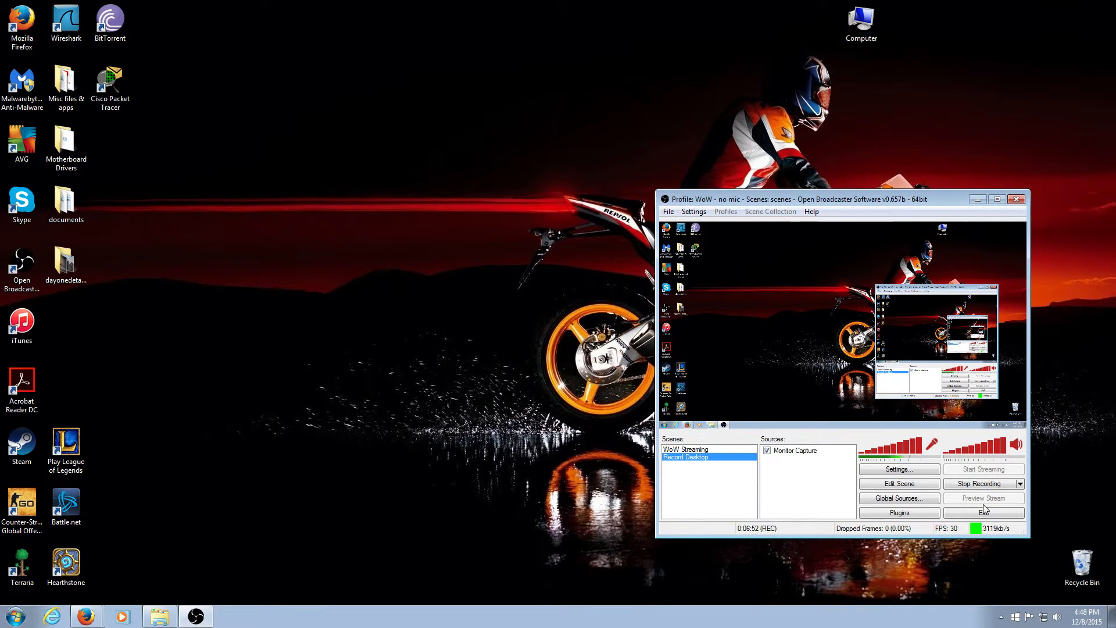
pyautogui.click(161, 617)
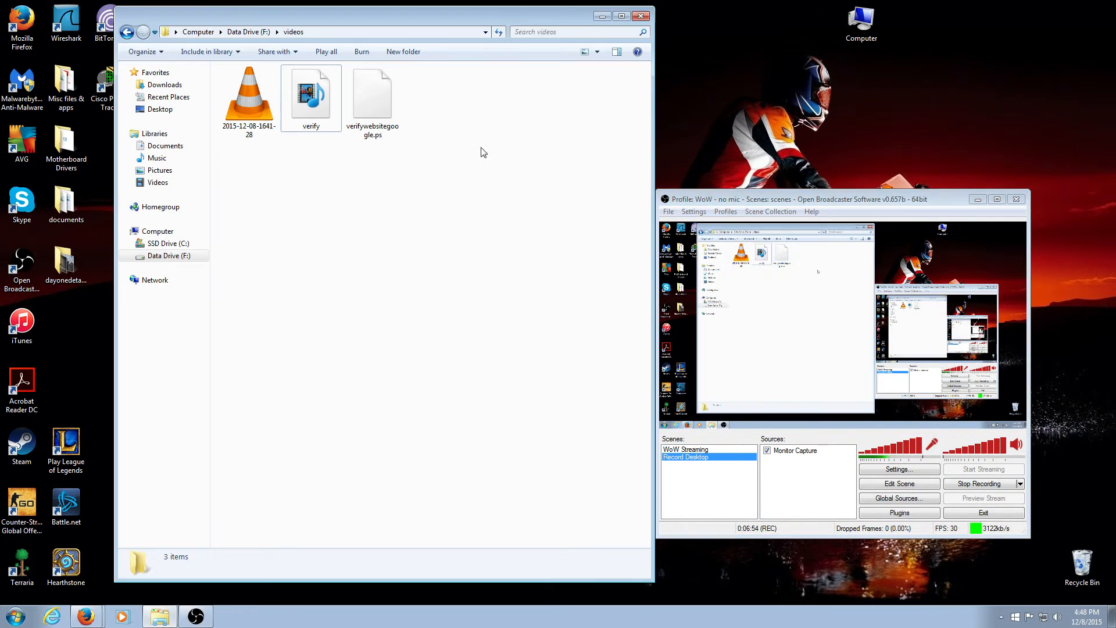
pyautogui.click(162, 616)
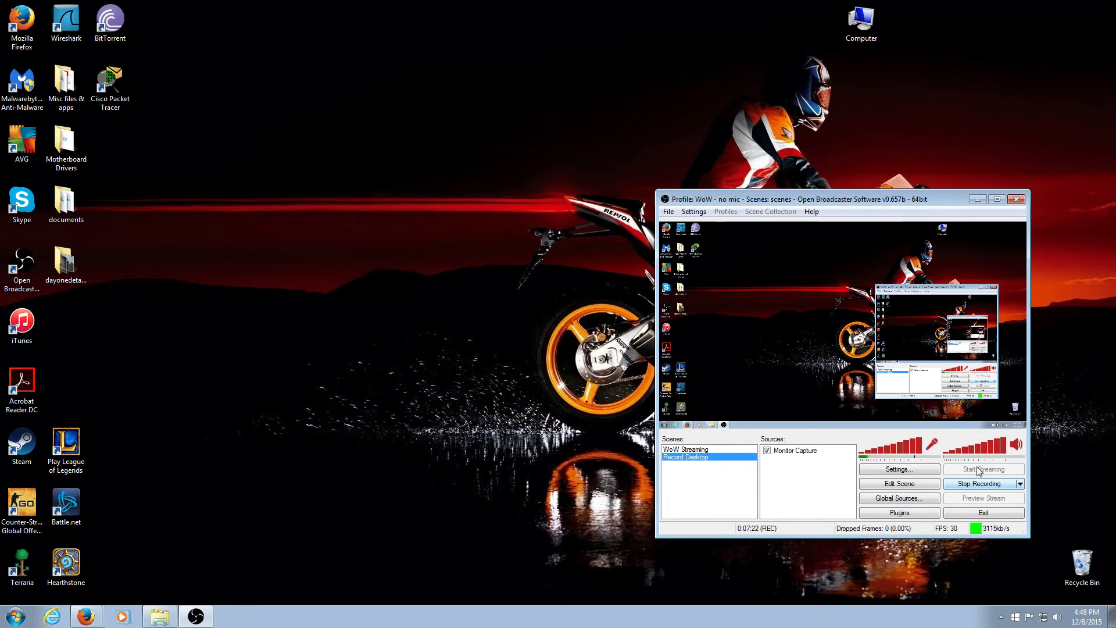
# Move the Open Broadcaster Software window to the upper middle of the desktop
pyautogui.moveTo(932, 200); pyautogui.dragTo(699, 102)
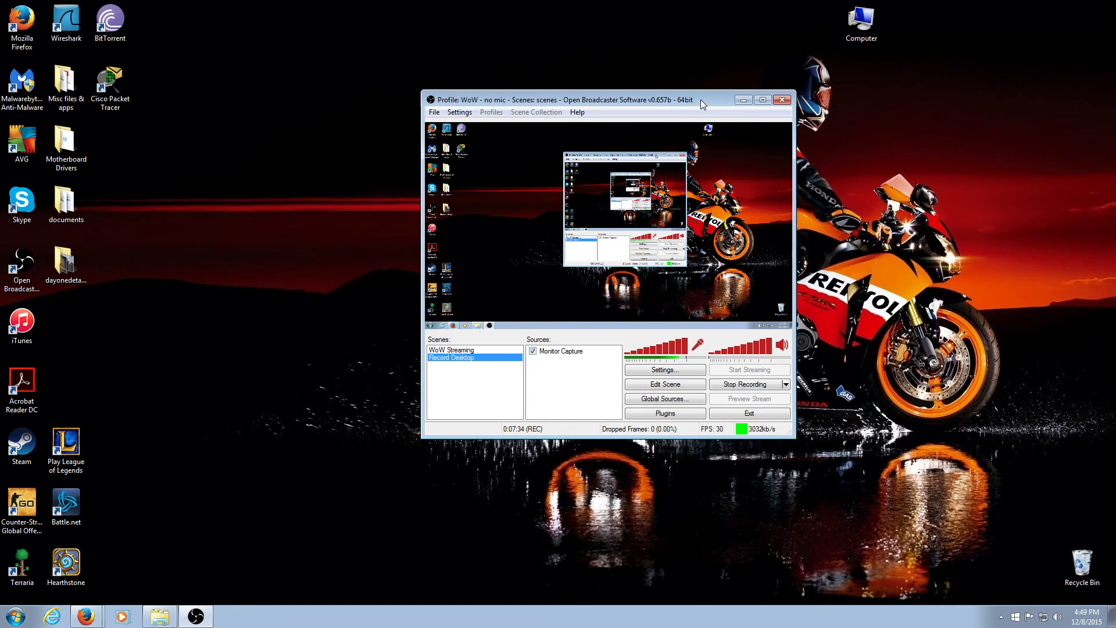
pyautogui.moveTo(701, 99); pyautogui.dragTo(737, 20)
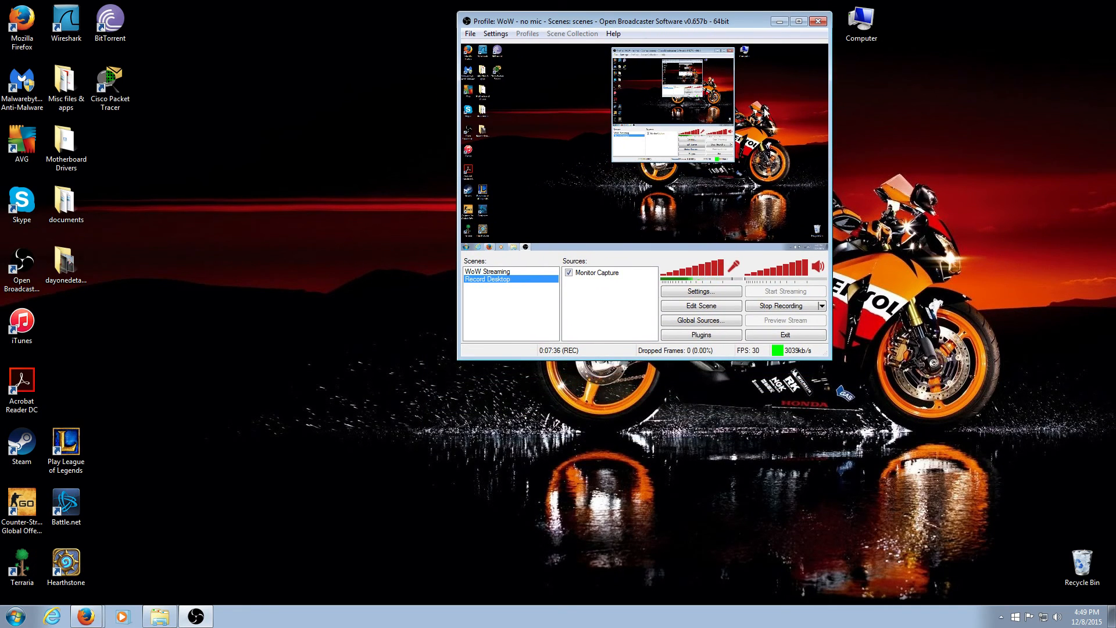